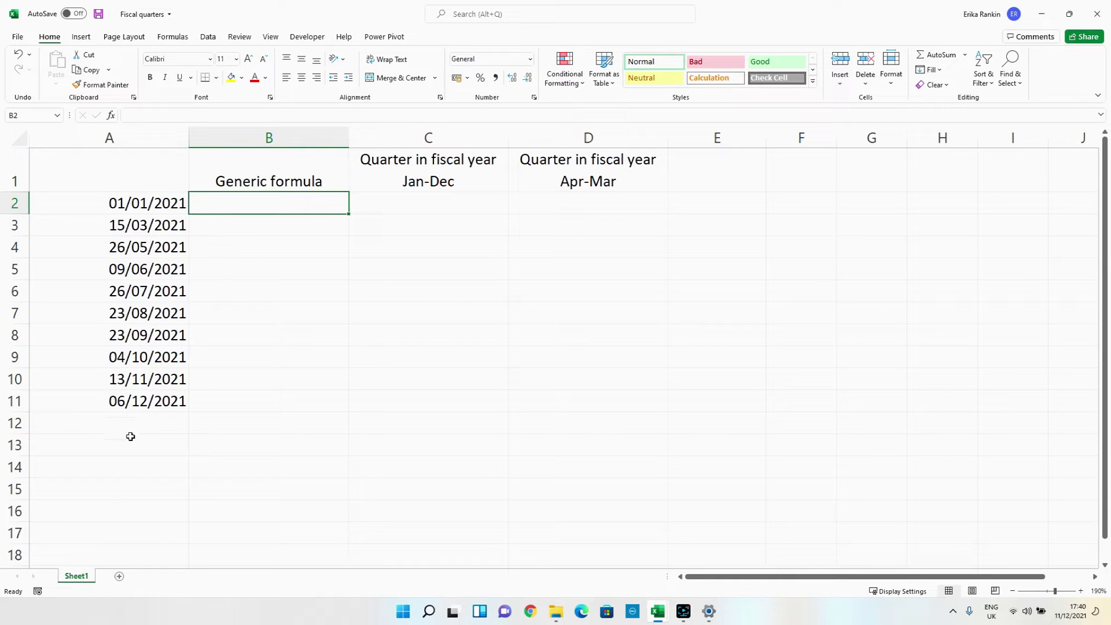
Enter =MONTH(A2) in B2 and fill it down to B11, showing month numbers 1–12
text(=)
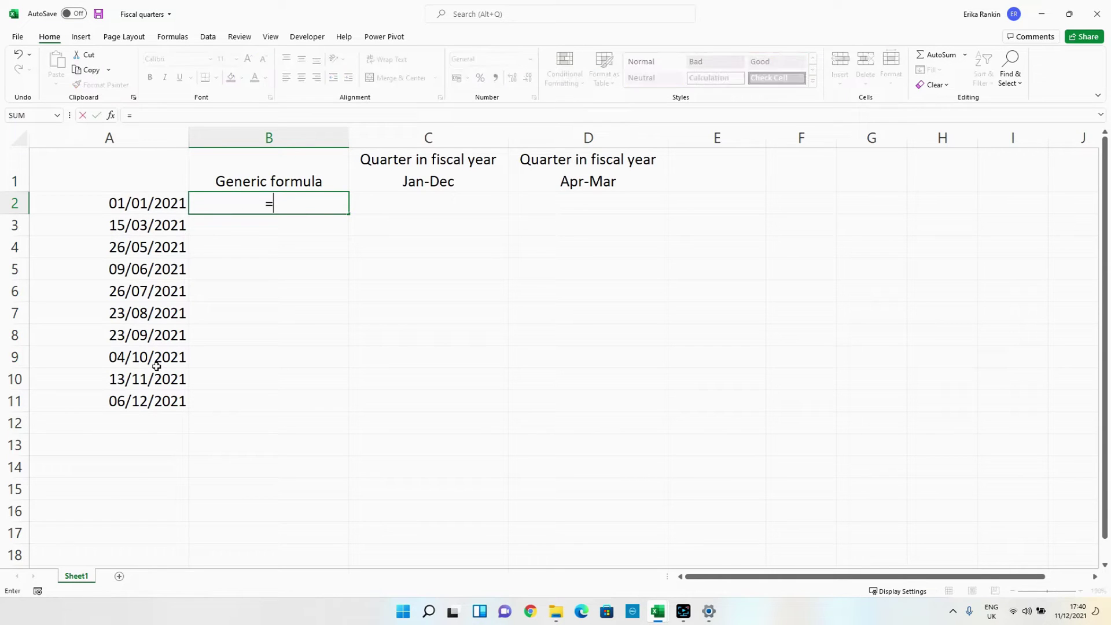
text(month)
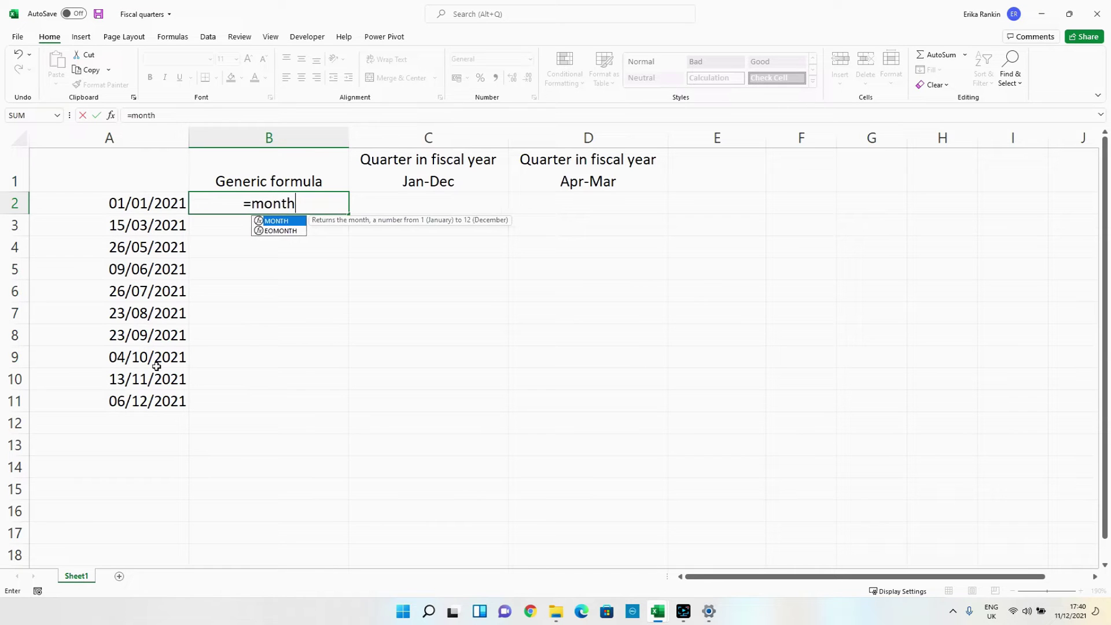
key(Tab)
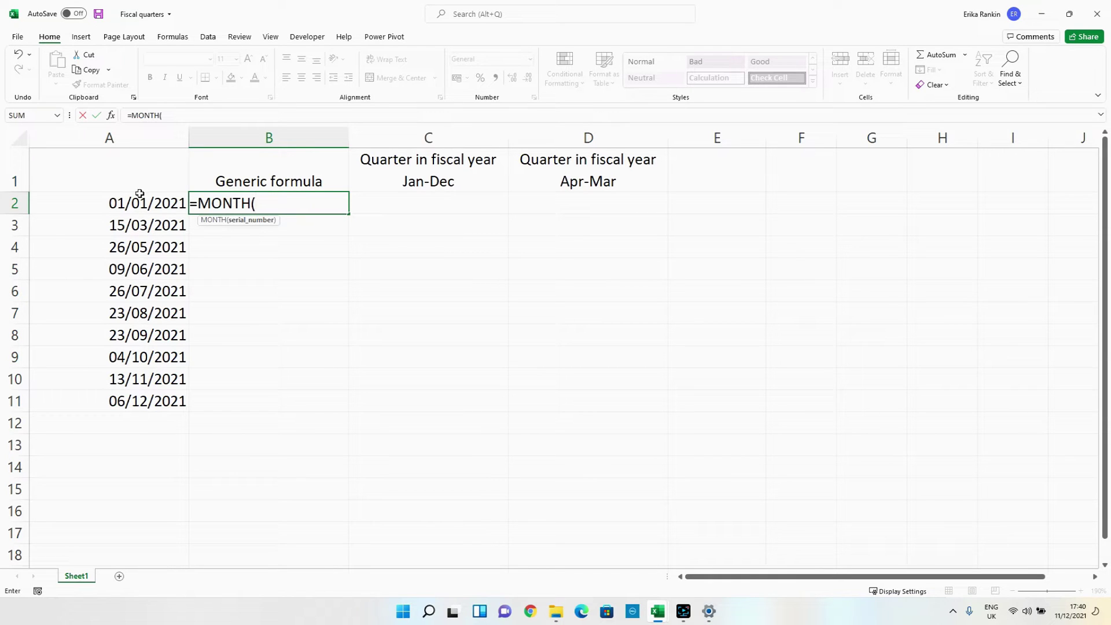
click(133, 203)
key(Return)
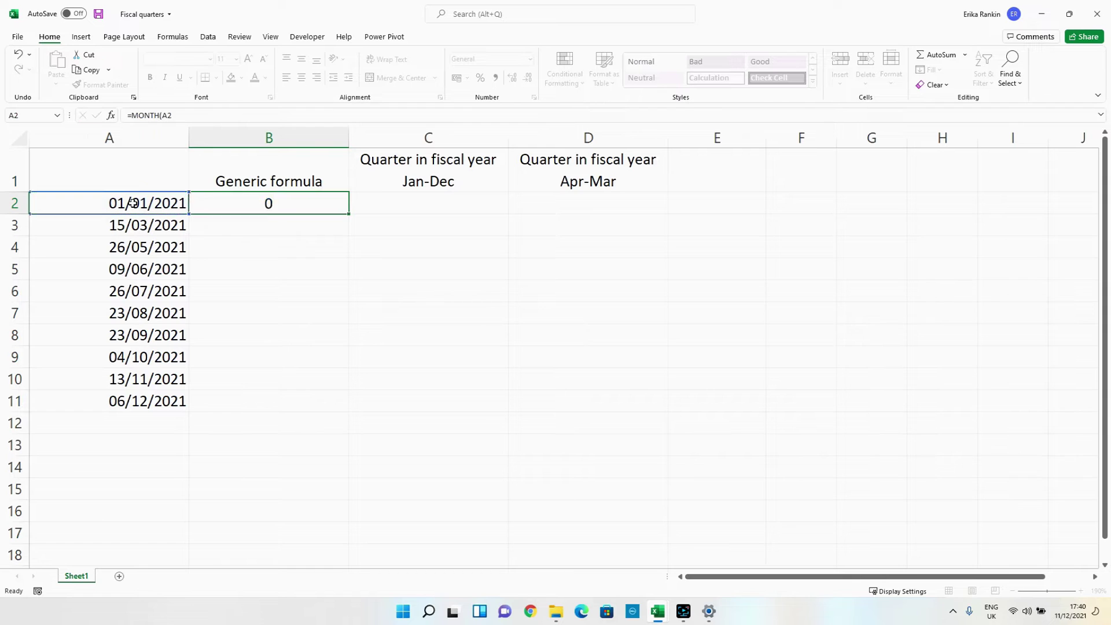
click(290, 206)
click(348, 219)
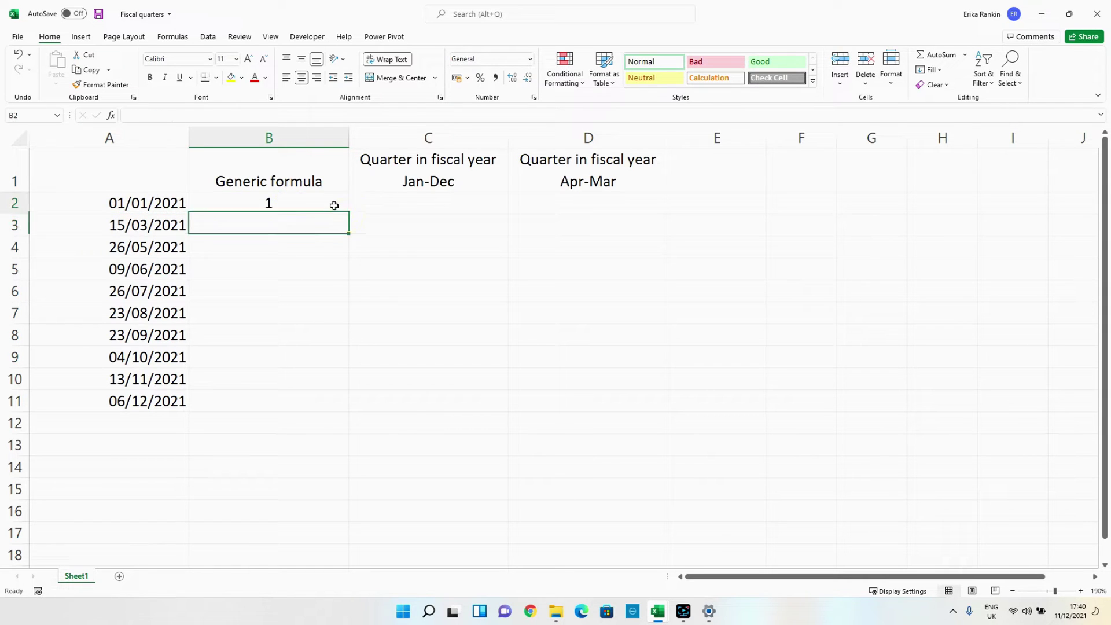
click(335, 206)
drag(349, 214, 318, 411)
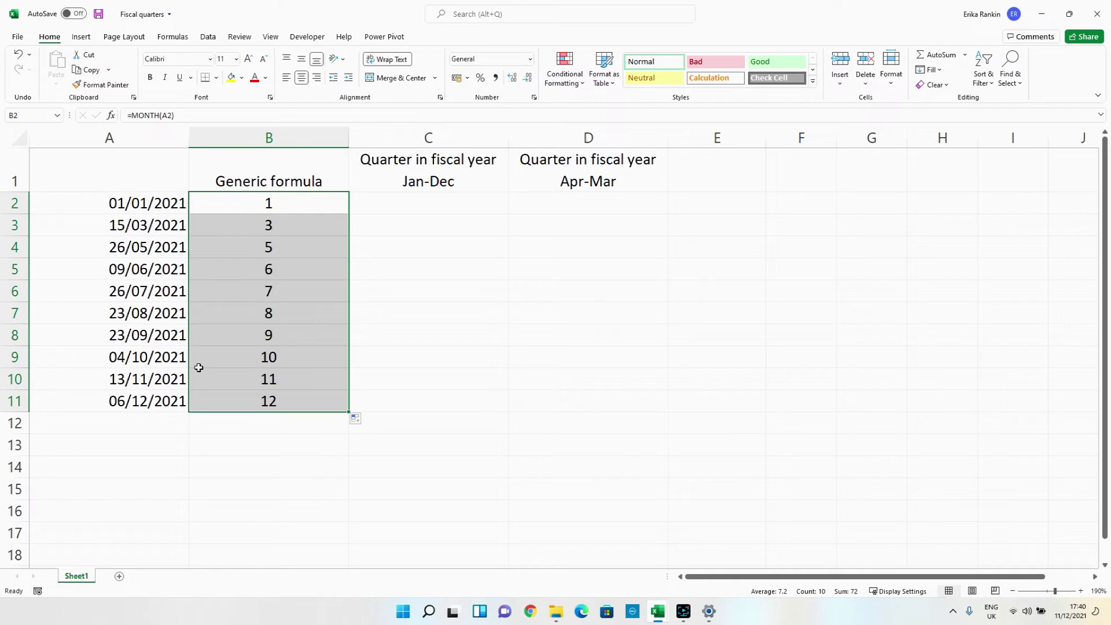
Change B2's formula to =ROUNDUP(MONTH(A2)/3,0) to get the quarter number
click(236, 200)
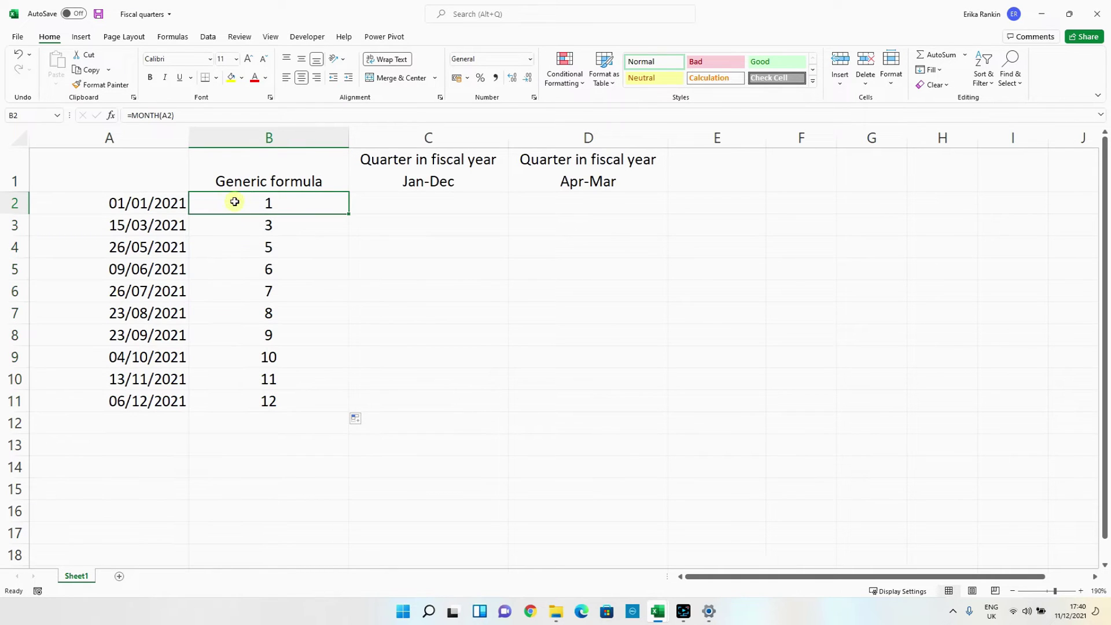
click(132, 116)
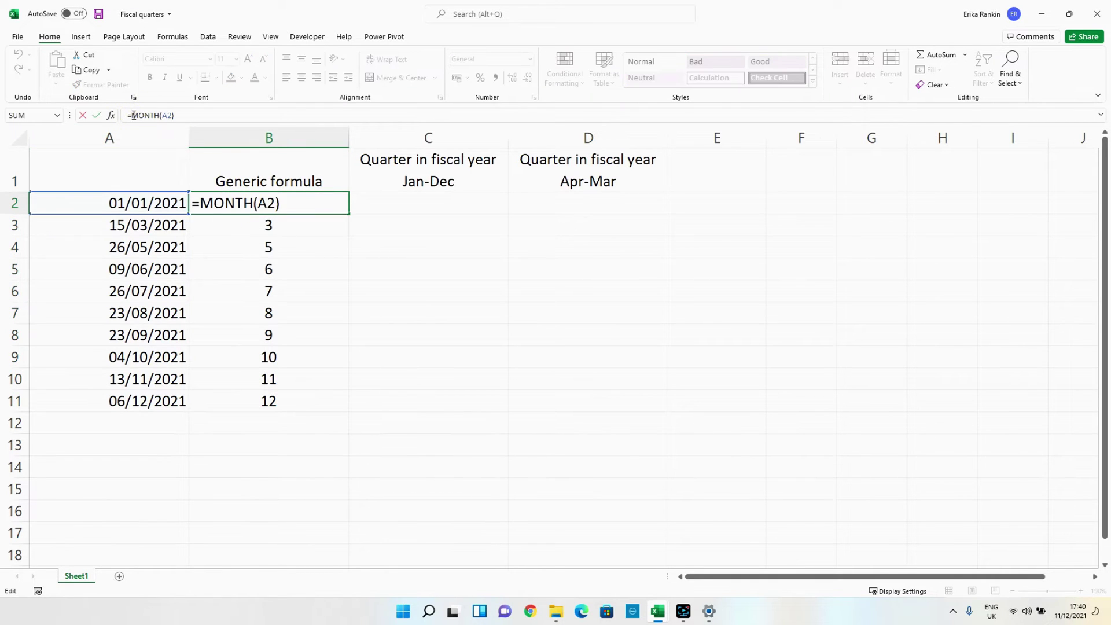
text(round)
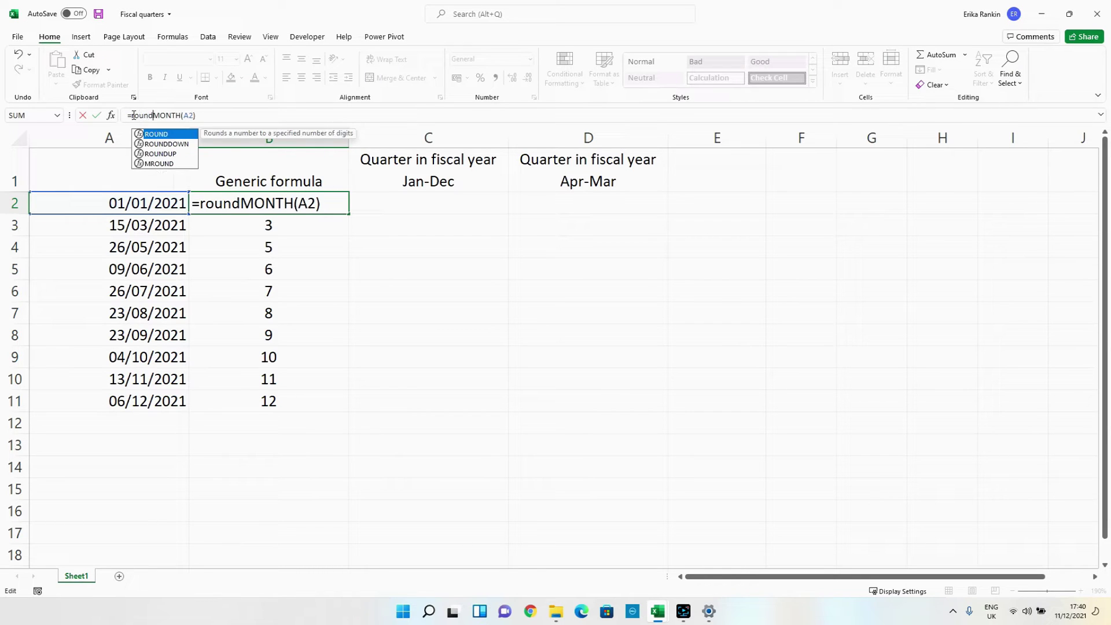
text(up)
key(Tab)
key(End)
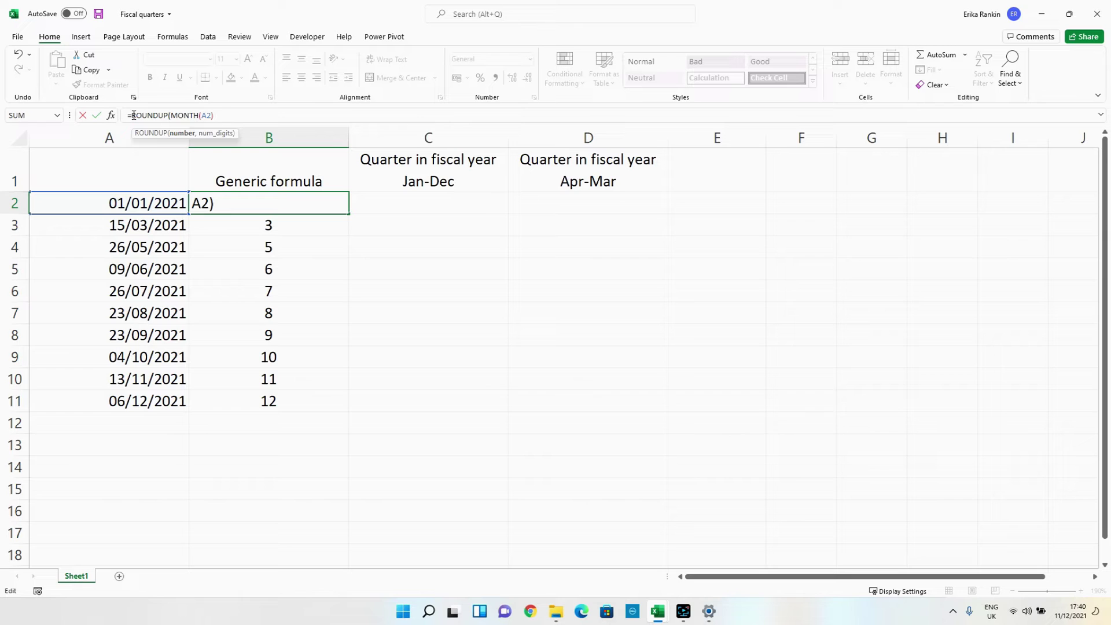
text(/3,0)
key(Return)
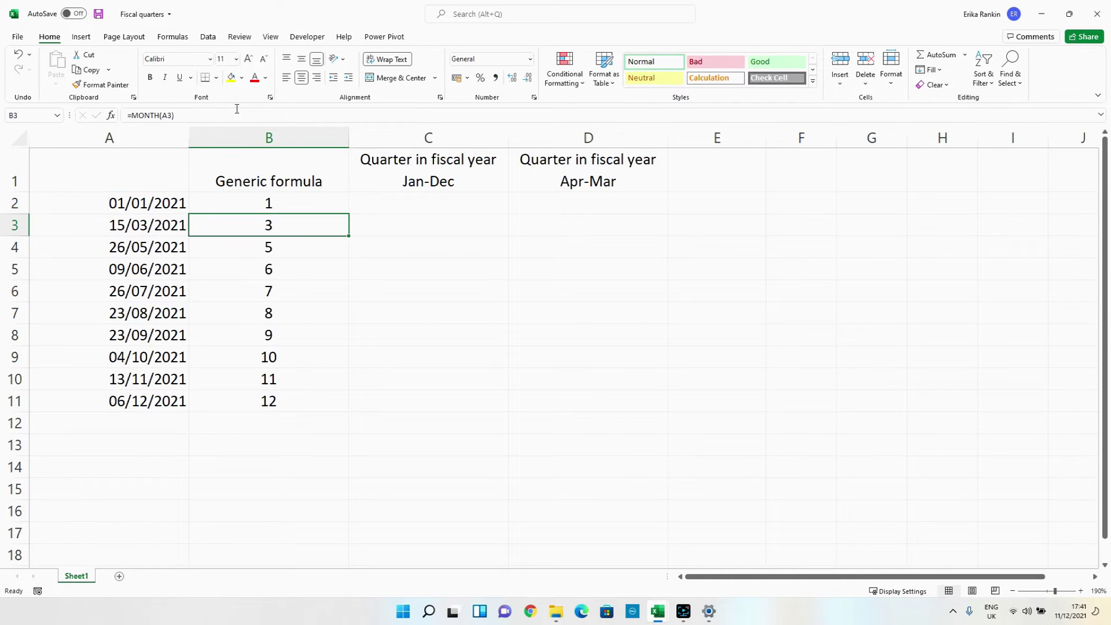
Copy B2's quarter formula into B3:B11
key(Up)
key(ctrl+c)
key(Down)
key(ctrl+shift+Down)
key(ctrl+v)
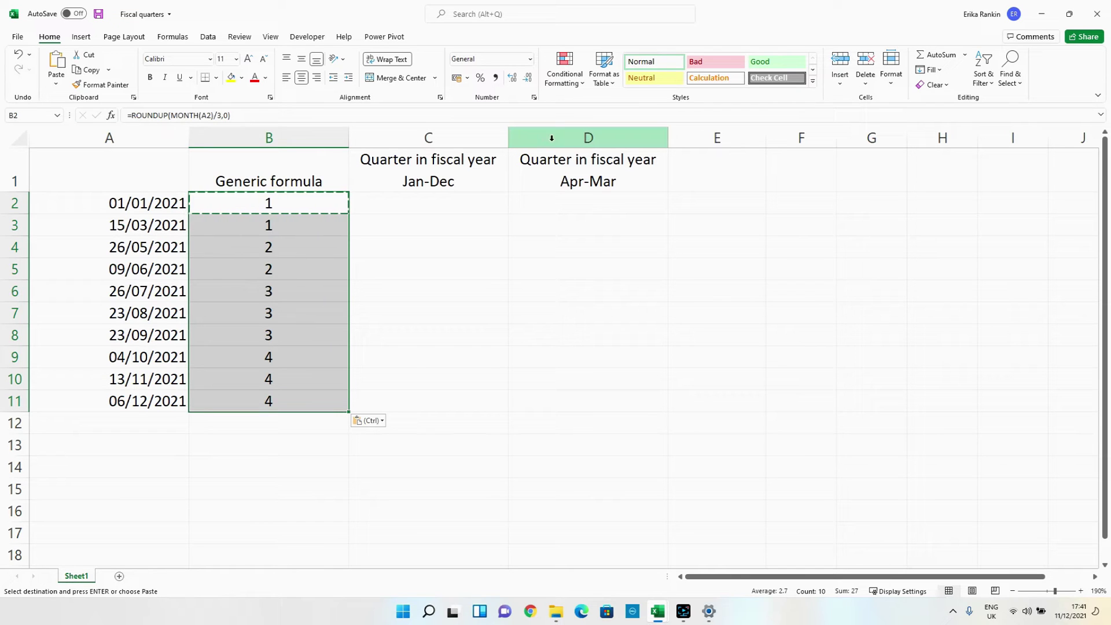
click(434, 206)
key(Escape)
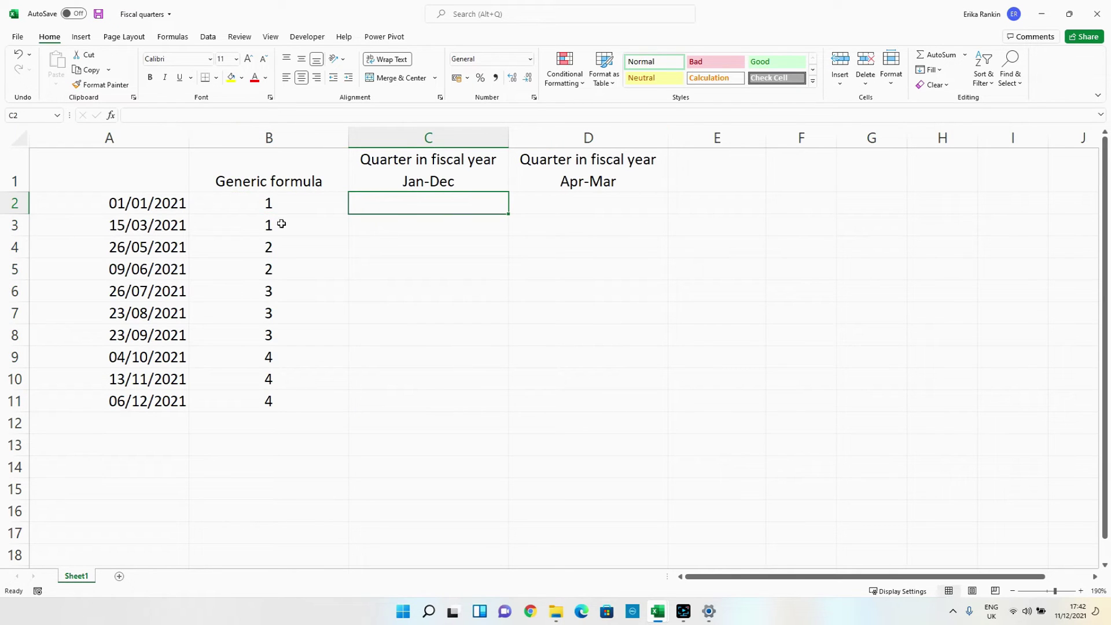
Enter ="Q"&ROUNDUP(MONTH(A2)/3,0) in C2, reusing B2's quarter formula
click(260, 206)
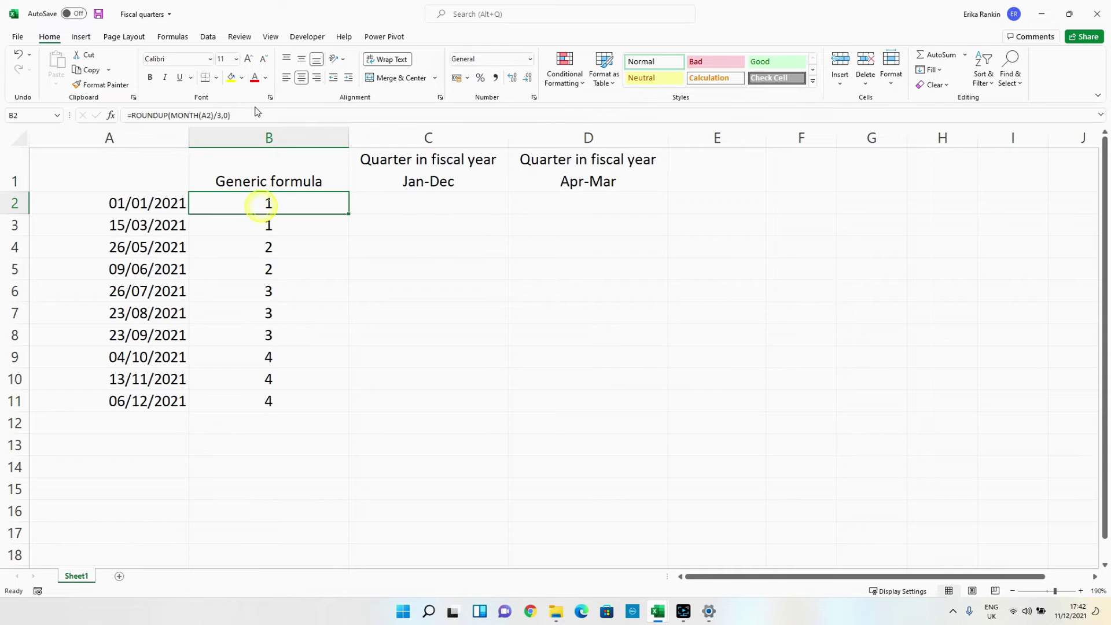
click(255, 115)
drag(256, 116, 128, 116)
key(ctrl+c)
key(Tab)
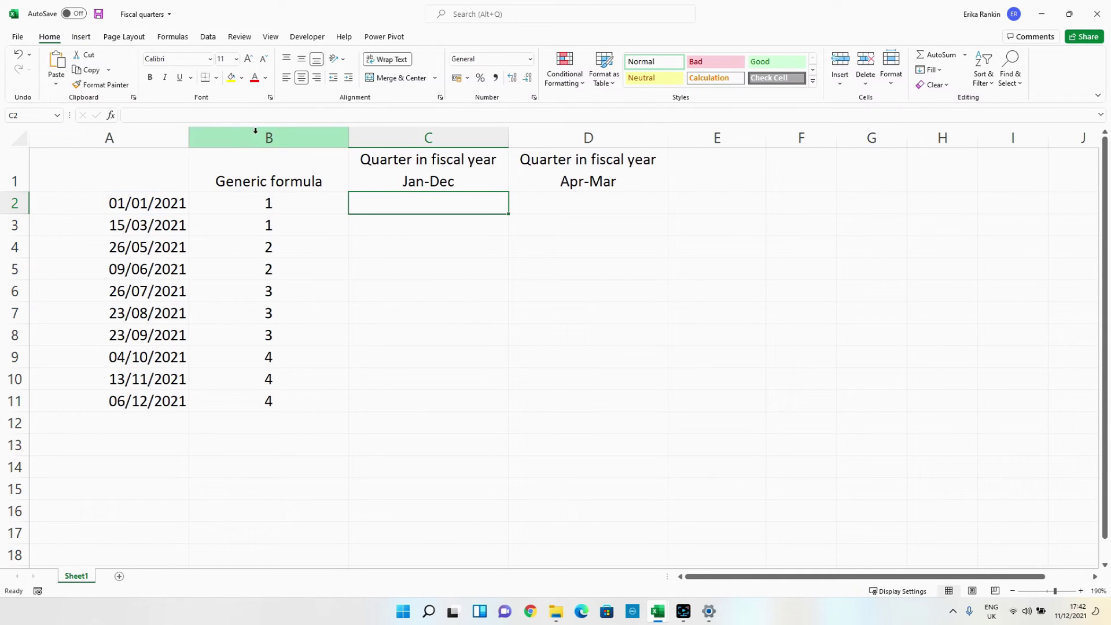
click(230, 115)
key(ctrl+v)
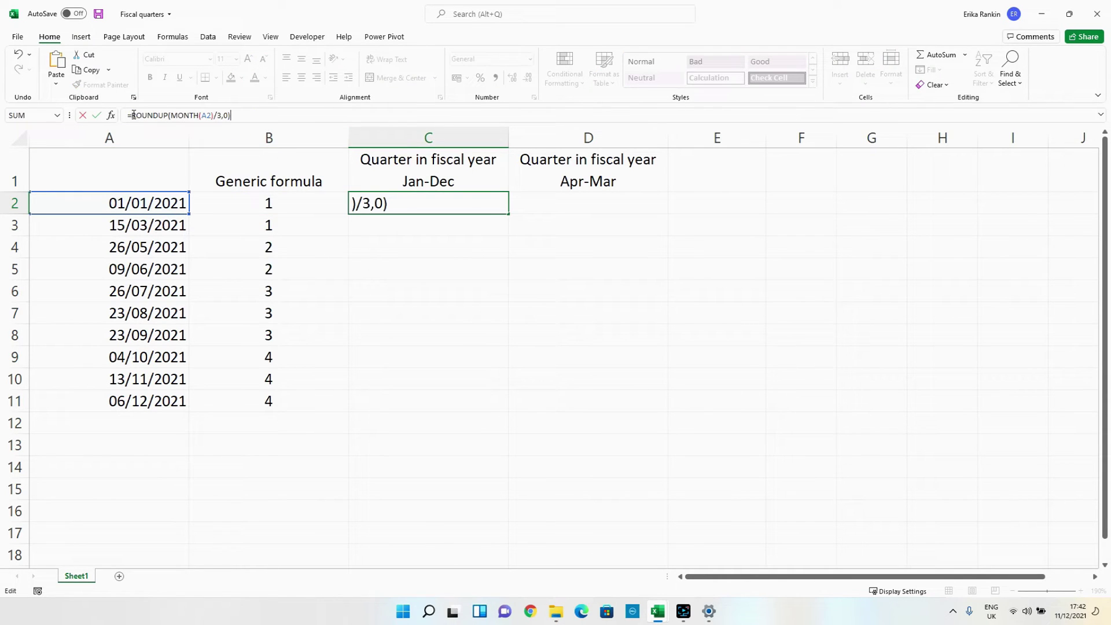
click(132, 116)
text(")
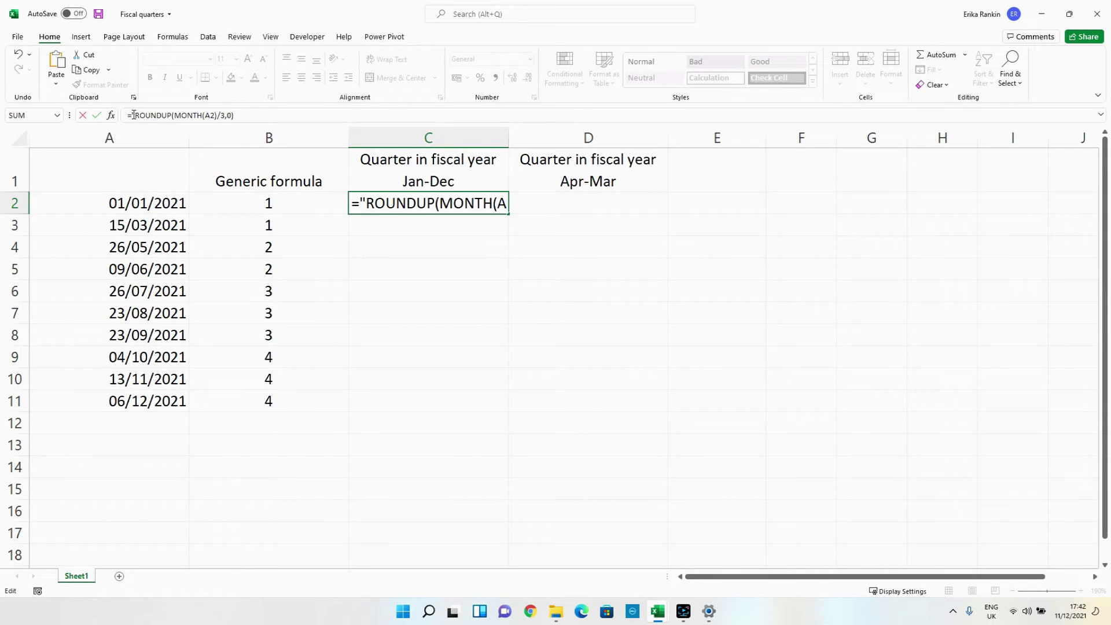
text(Q")
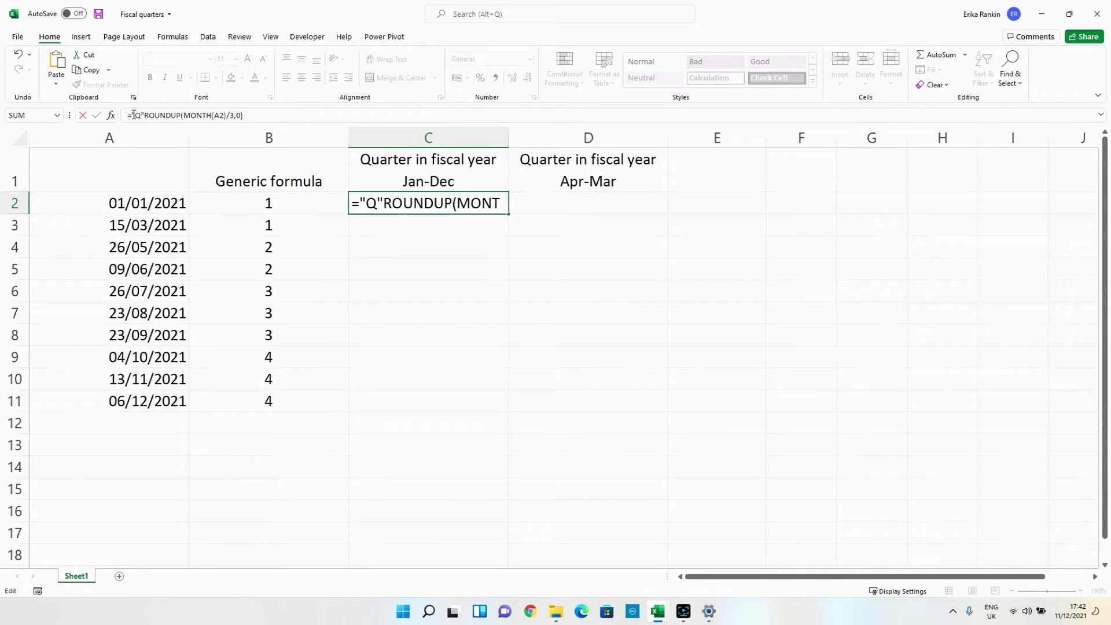
text(&)
key(Return)
Fill C2's Q-label formula down to C11
key(Left)
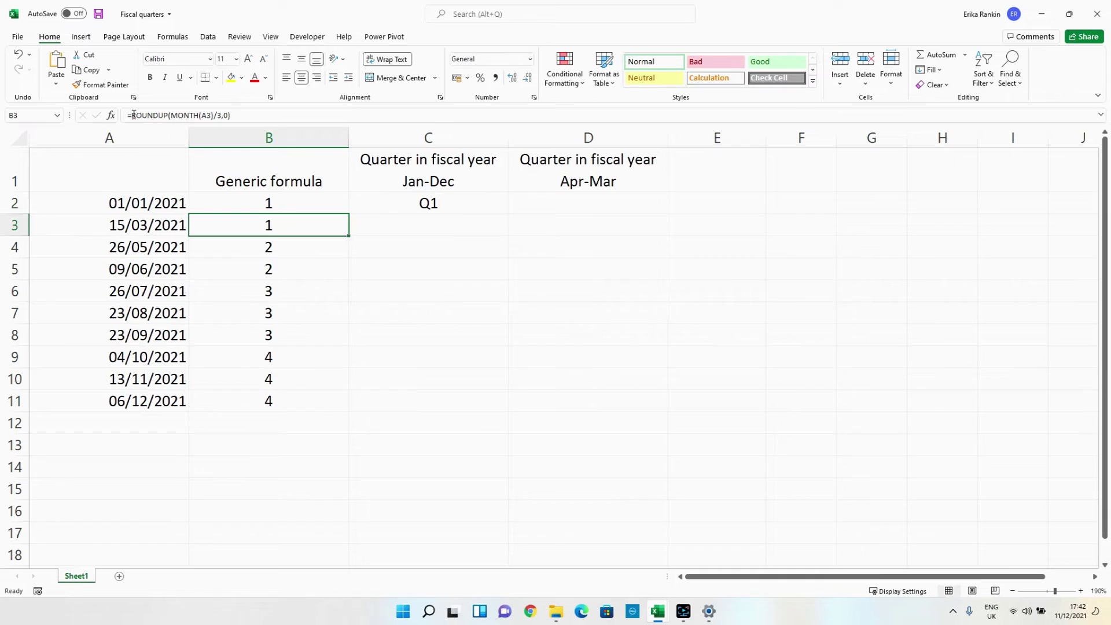
click(422, 200)
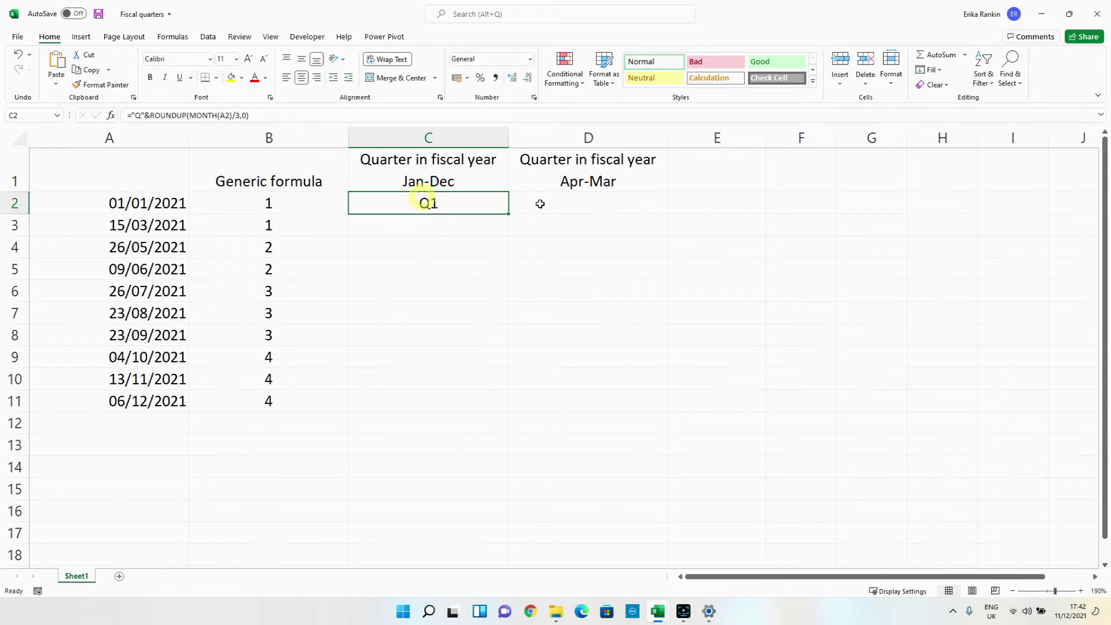
drag(509, 214, 474, 417)
key(Right)
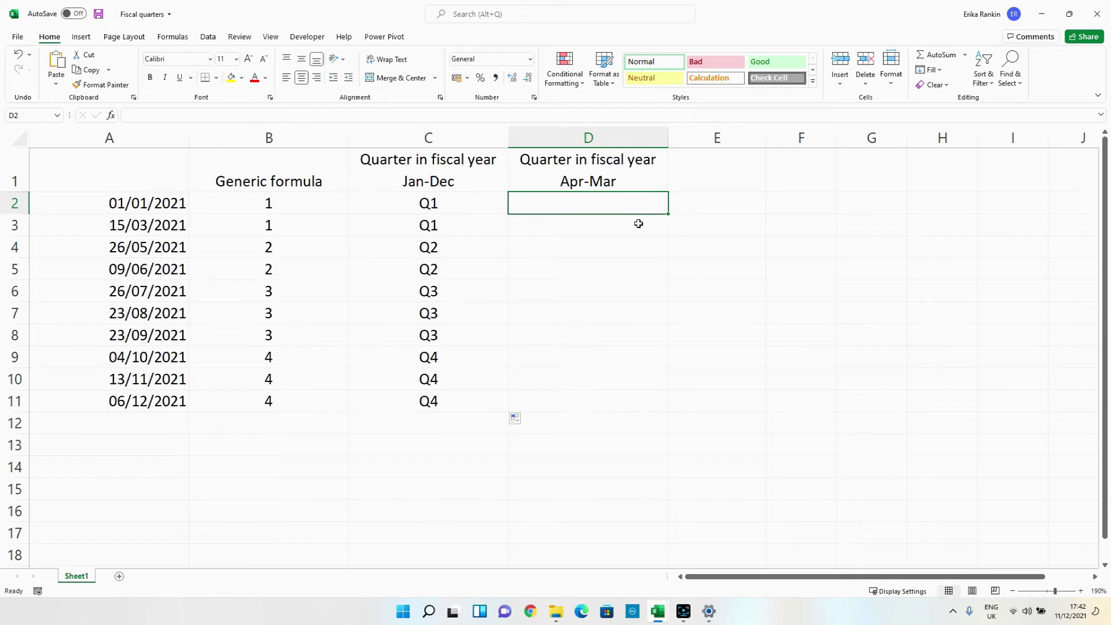
Enter =ROUNDUP(MONTH(A2)/3,0)+3 in D2
key(ctrl+v)
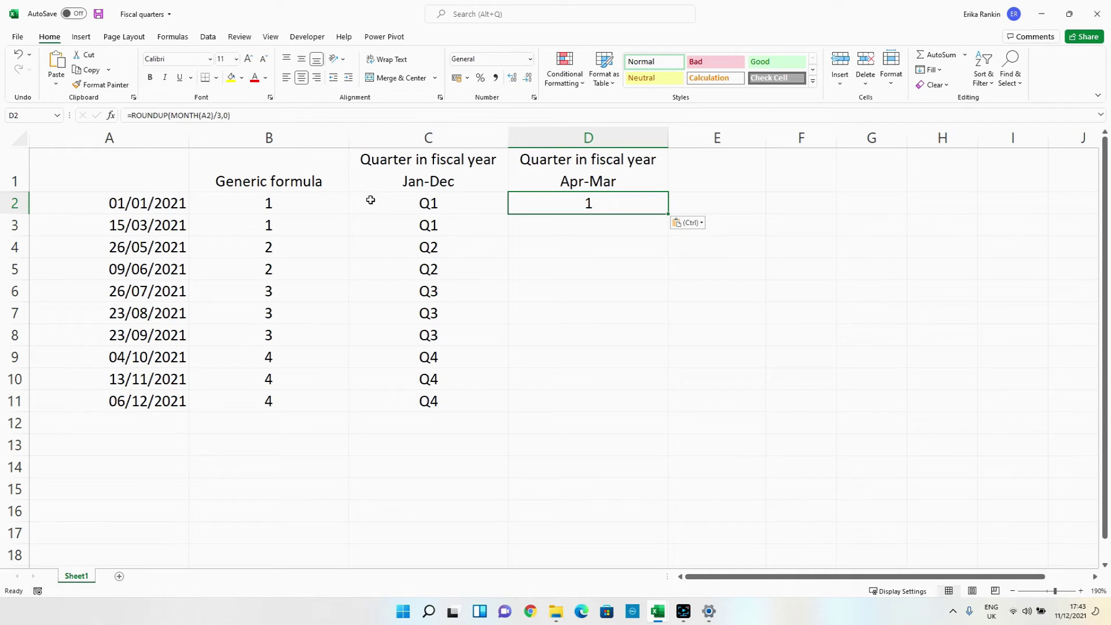
click(251, 116)
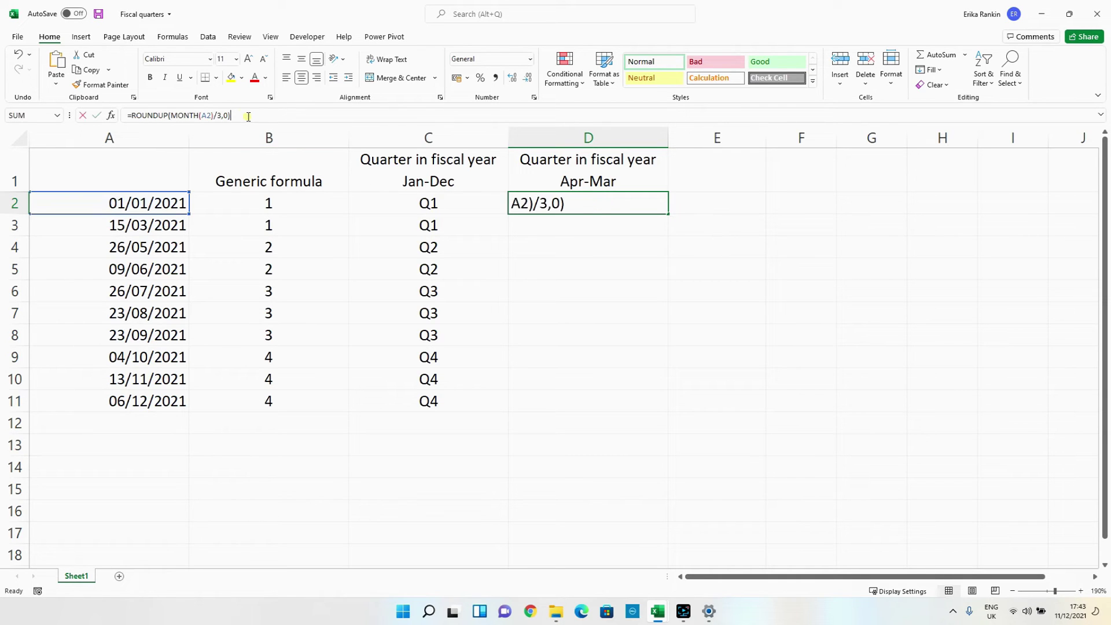
text(+)
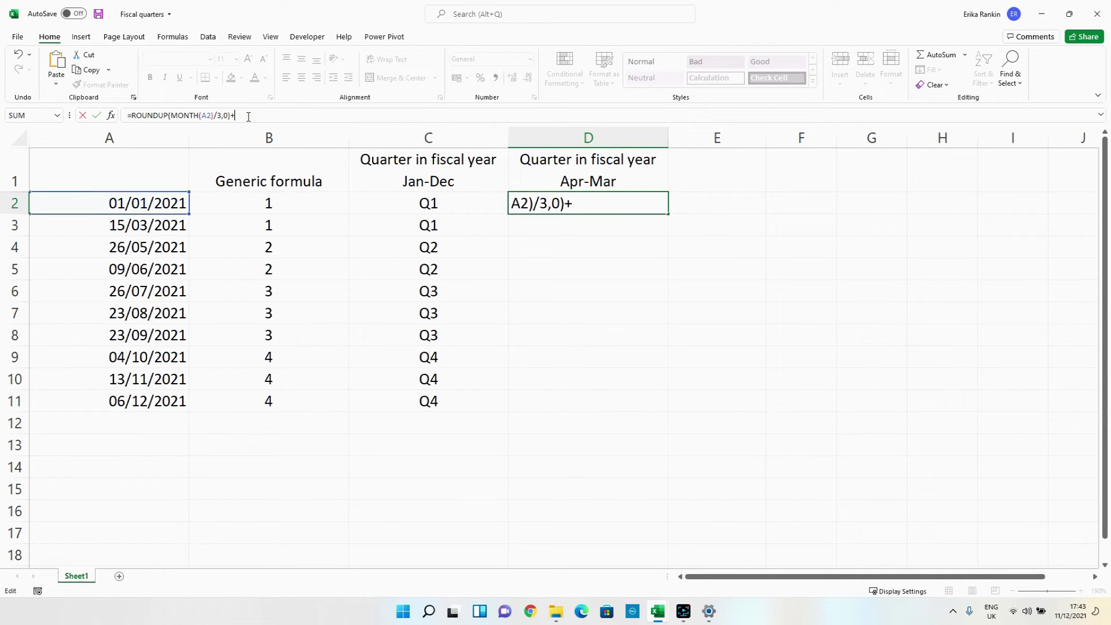
text(3)
key(Return)
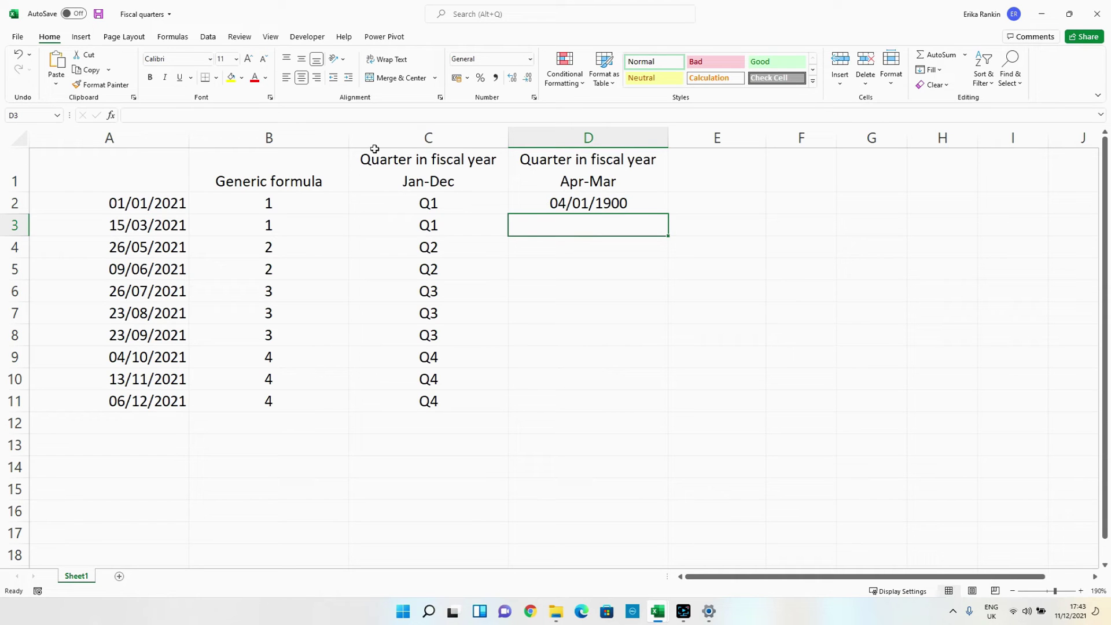
Format D2 as Number with no decimals and fill it down to D11
click(571, 202)
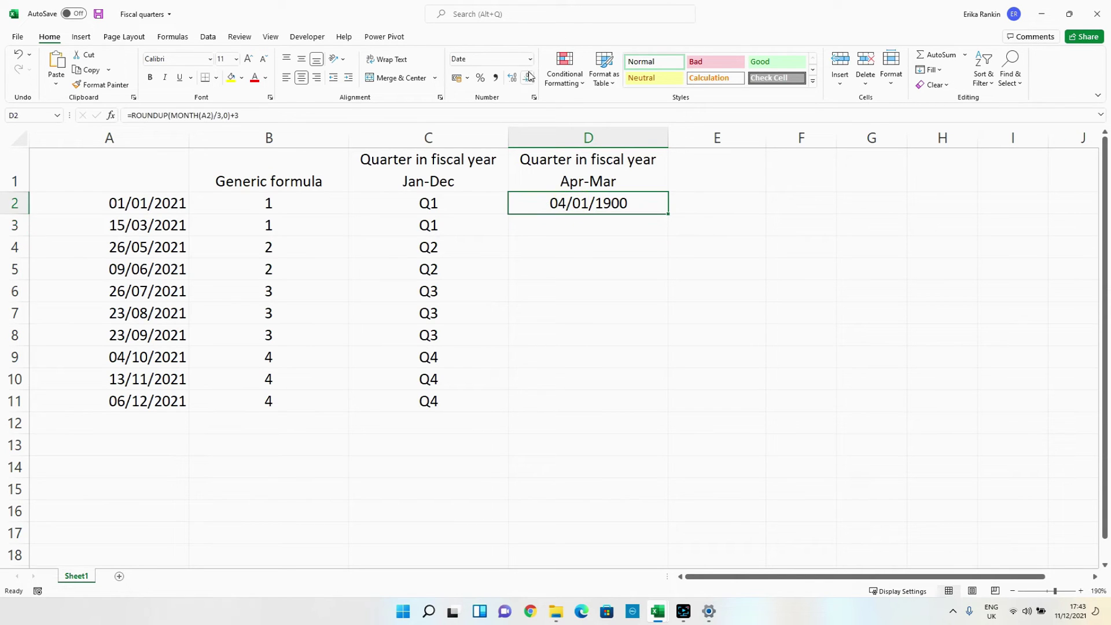
click(530, 58)
click(497, 113)
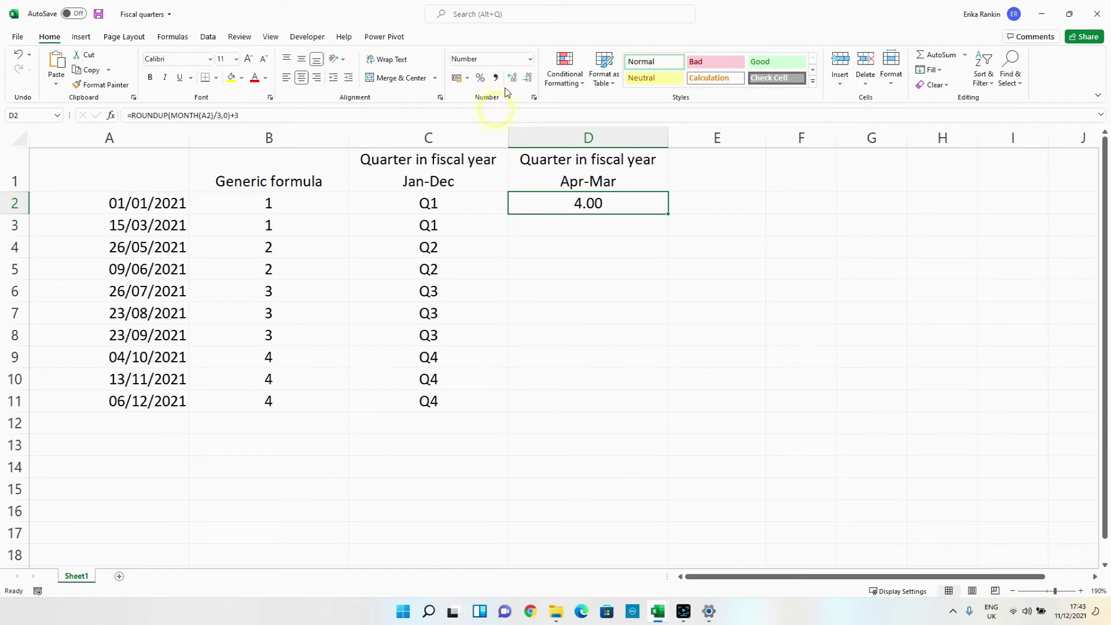
click(527, 77)
click(528, 77)
drag(667, 214, 665, 412)
Wrap D2's formula in IF, returning "Q4" when the quarter plus 3 equals 4
click(590, 200)
key(ctrl+c)
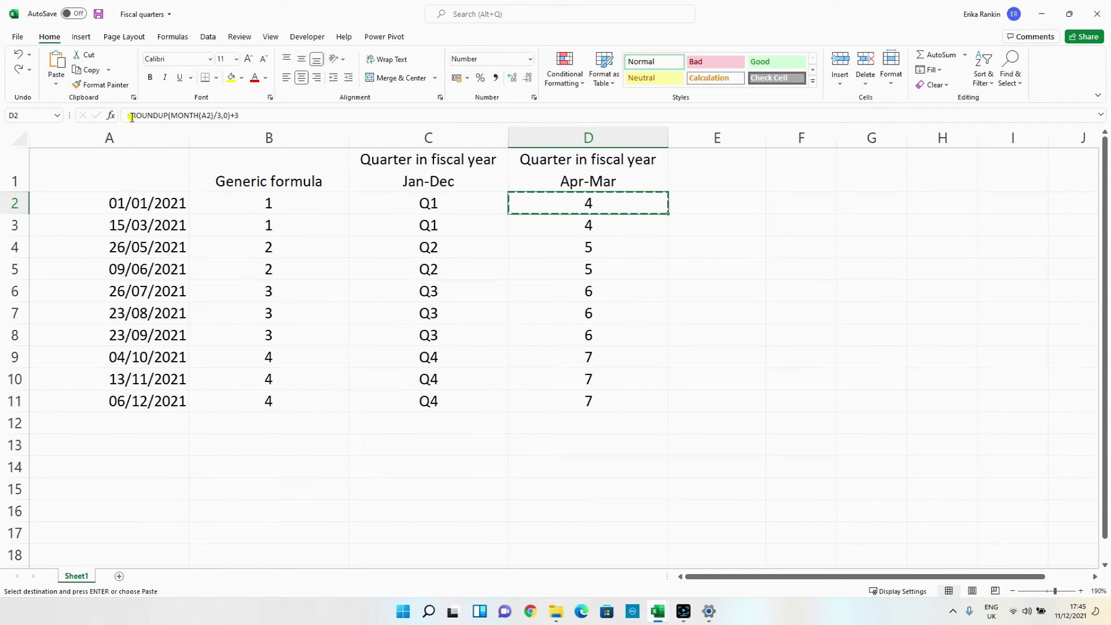
click(132, 116)
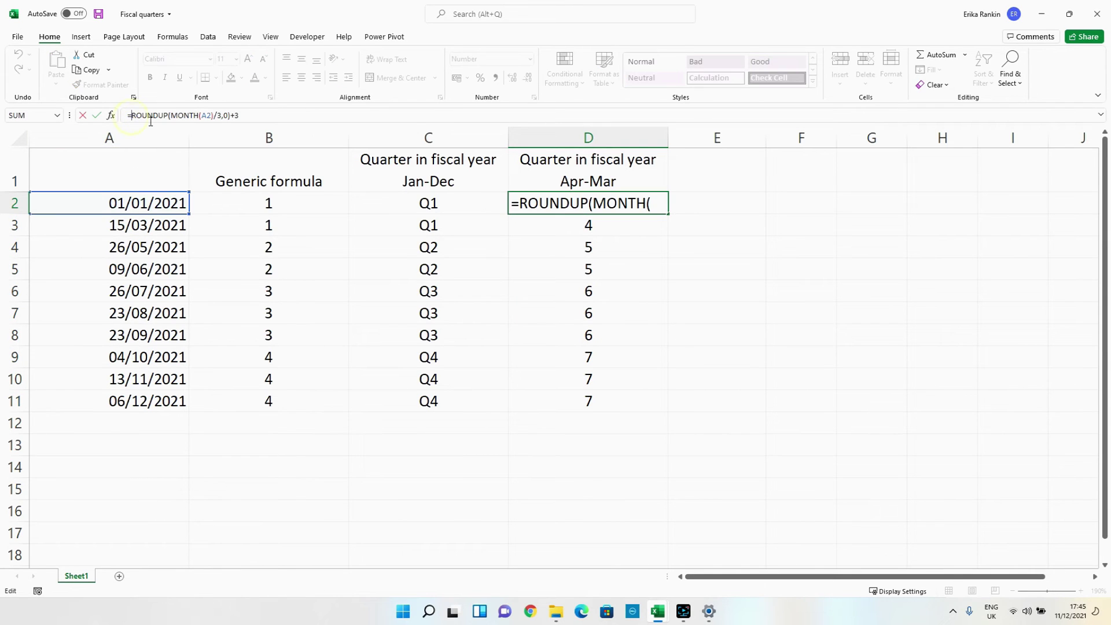
text(if)
key(Tab)
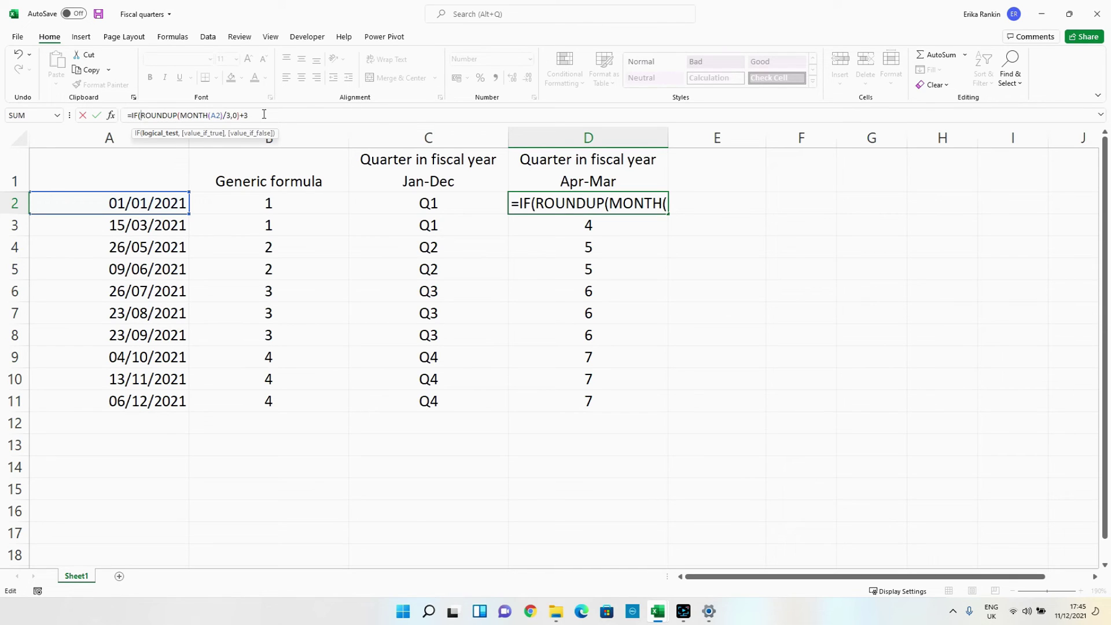
click(264, 113)
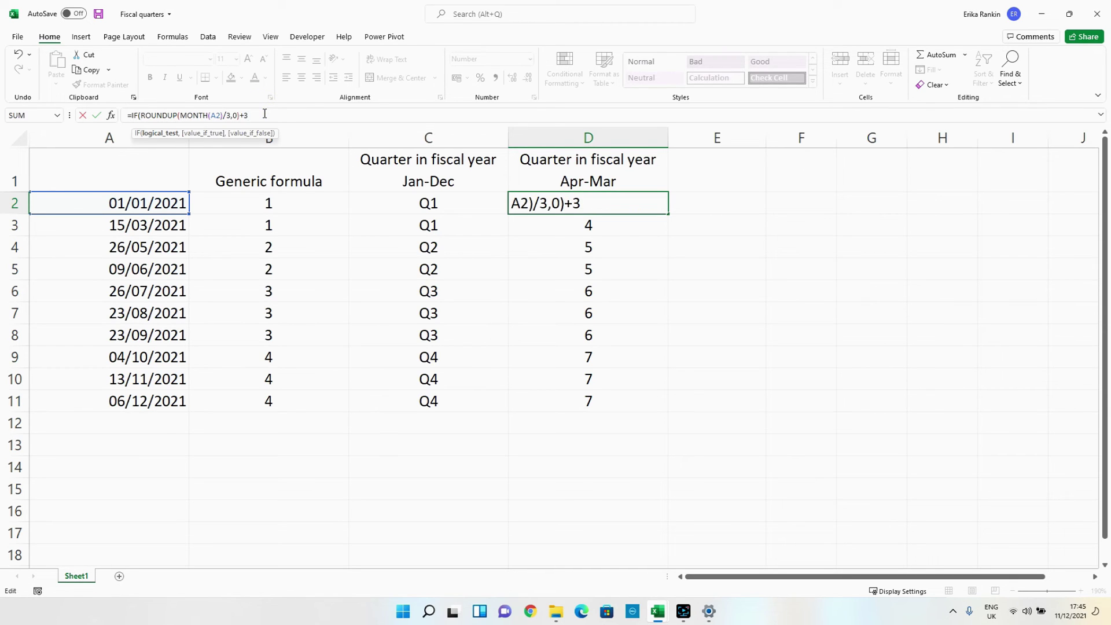
text(=4,")
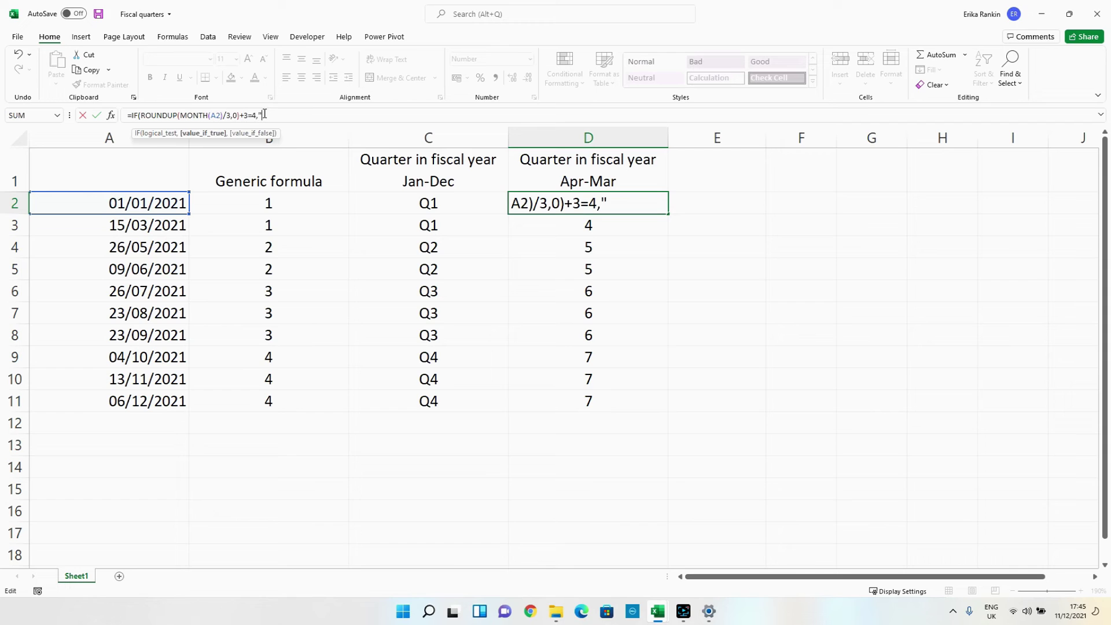
text(Q4",)
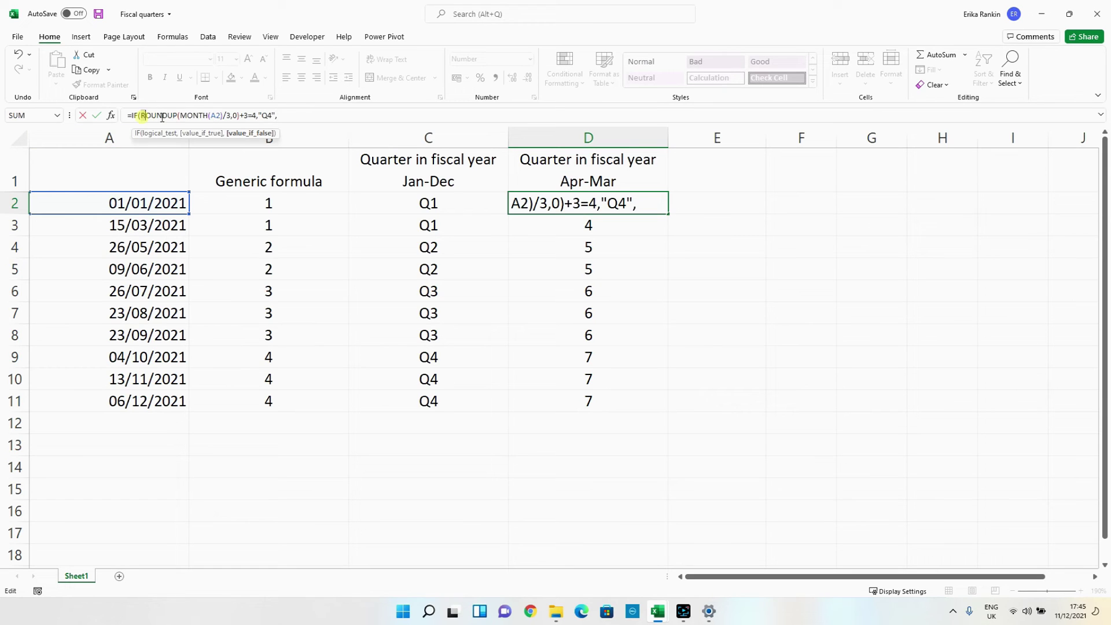
Complete the IF's else branch as "Q"&ROUNDUP(MONTH(A2)/3,0)+3-4 and commit it
drag(142, 115, 257, 115)
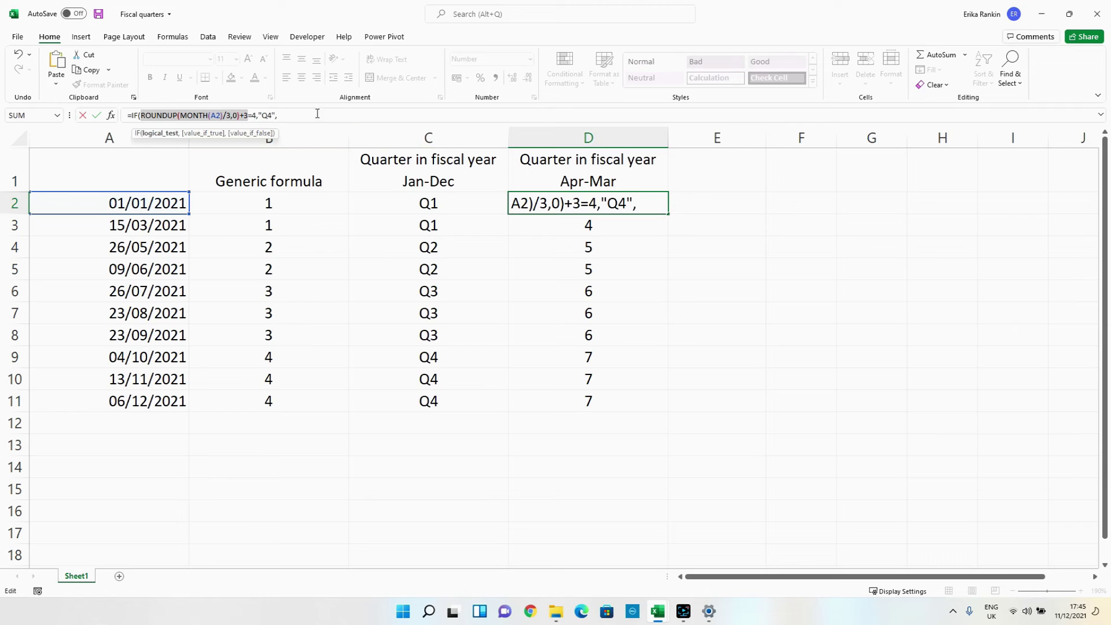
click(308, 110)
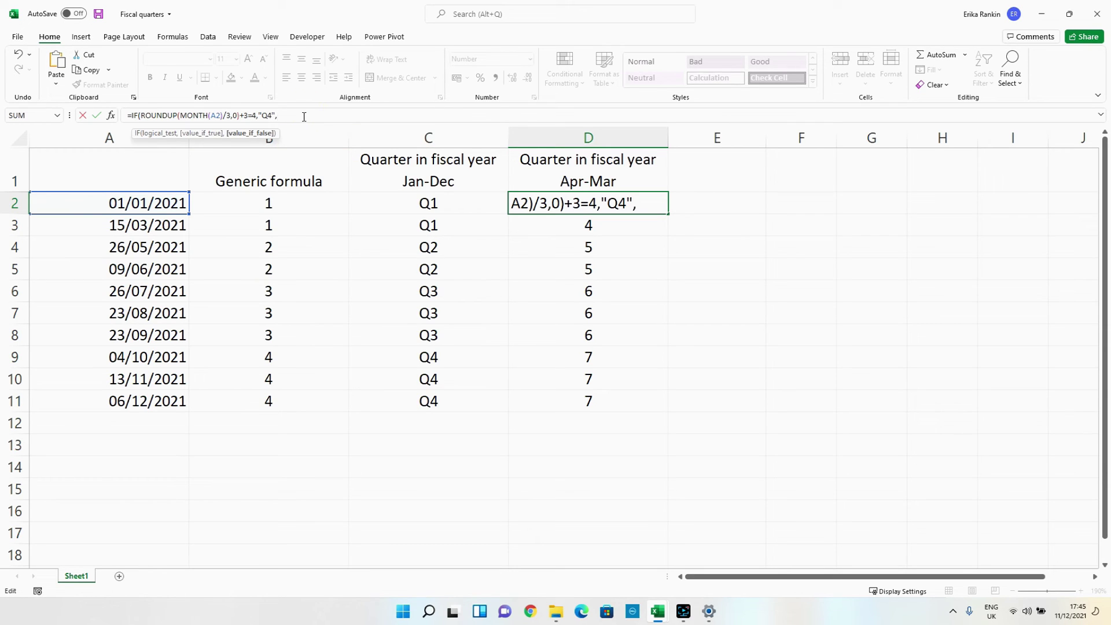
text("Q)
key(BackSpace)
text(&)
key(ctrl+v)
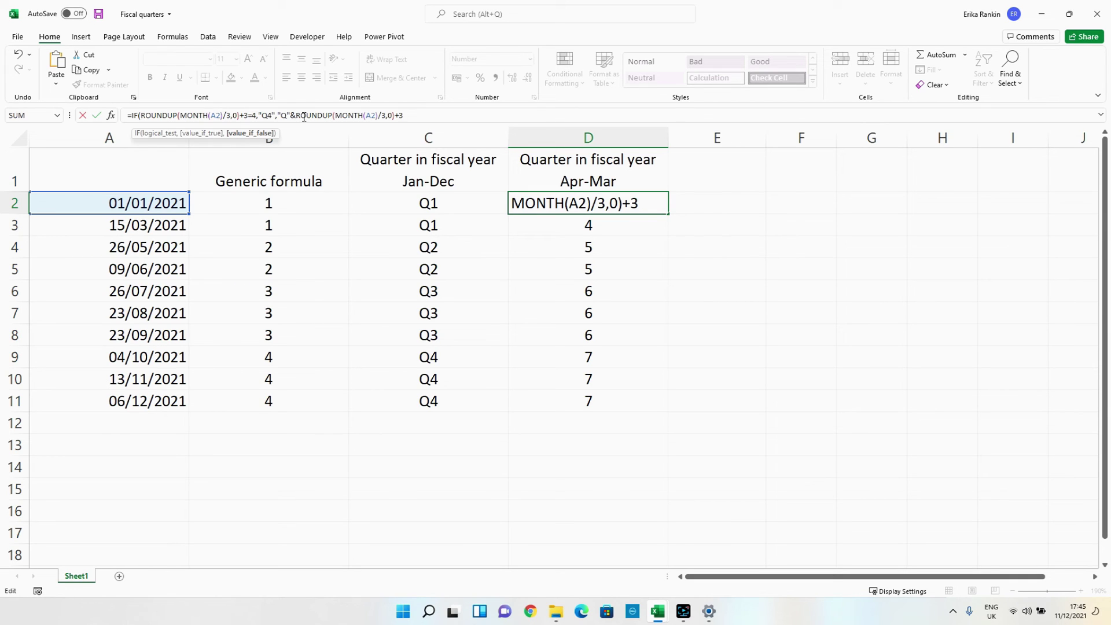
text(-4))
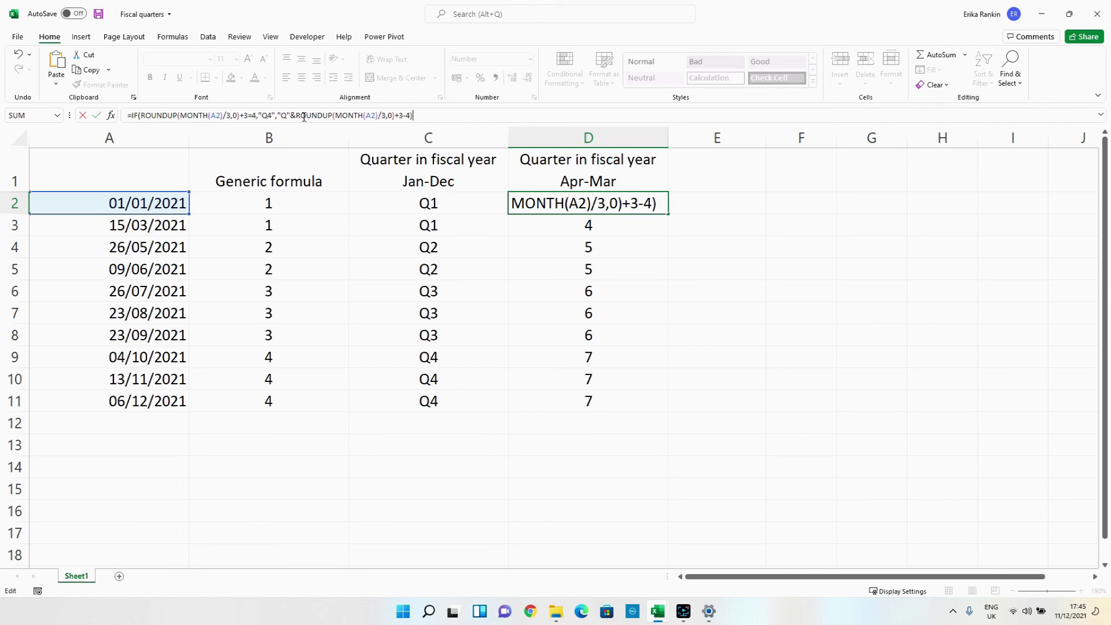
key(Return)
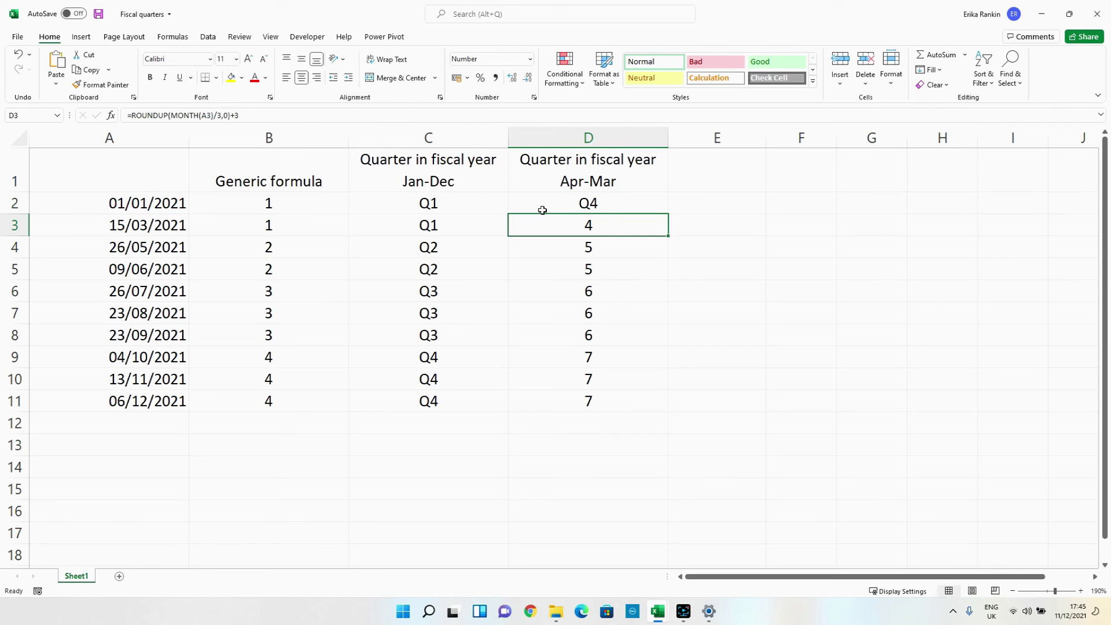
Fill D2's IF formula down to D11 to label the Apr–Mar quarters Q4 through Q3
click(648, 202)
drag(669, 215, 667, 419)
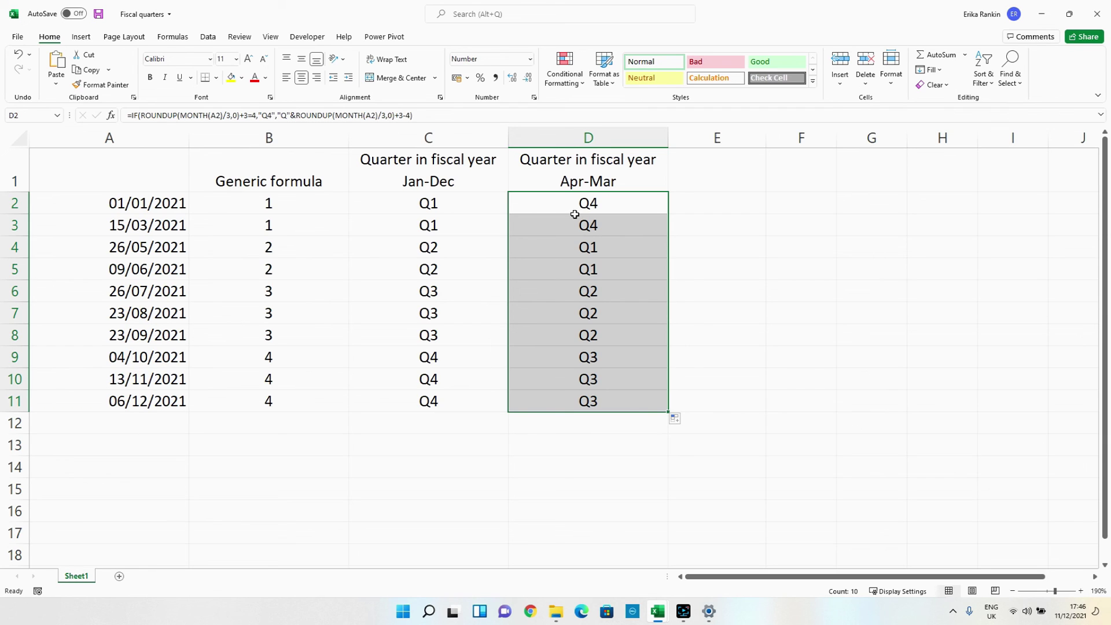
click(605, 198)
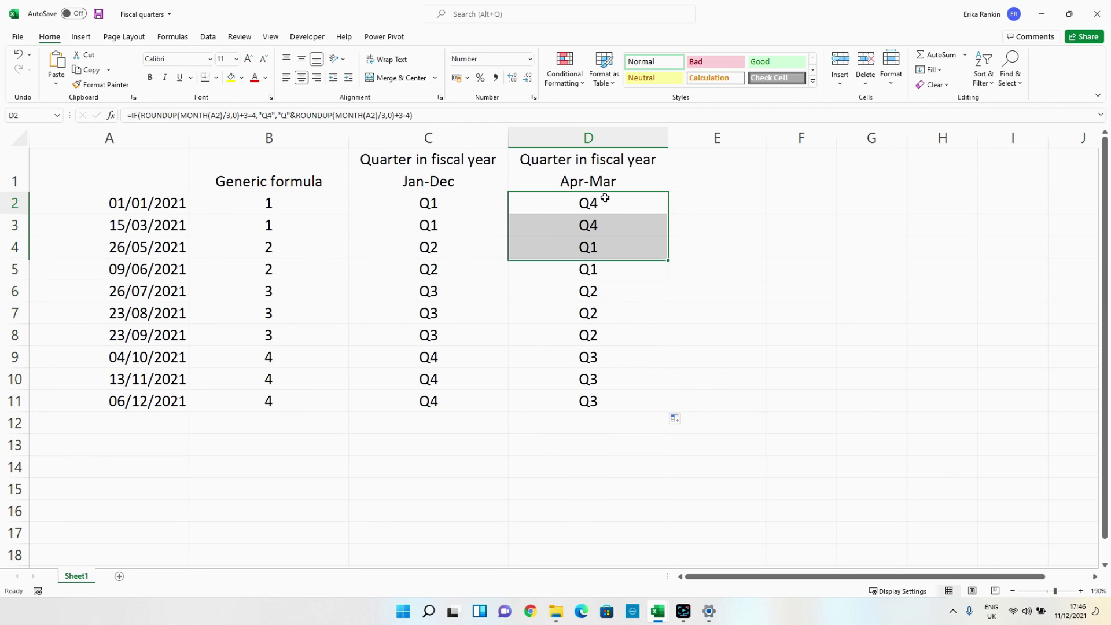